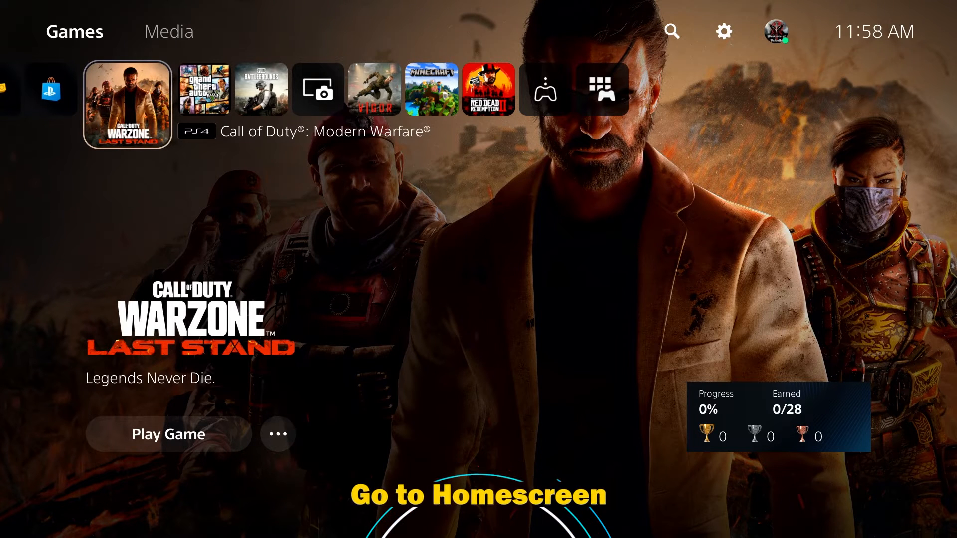
Reach the Network settings from the home screen's Settings gear
key(Up)
key(Right)
key(Right)
key(Return)
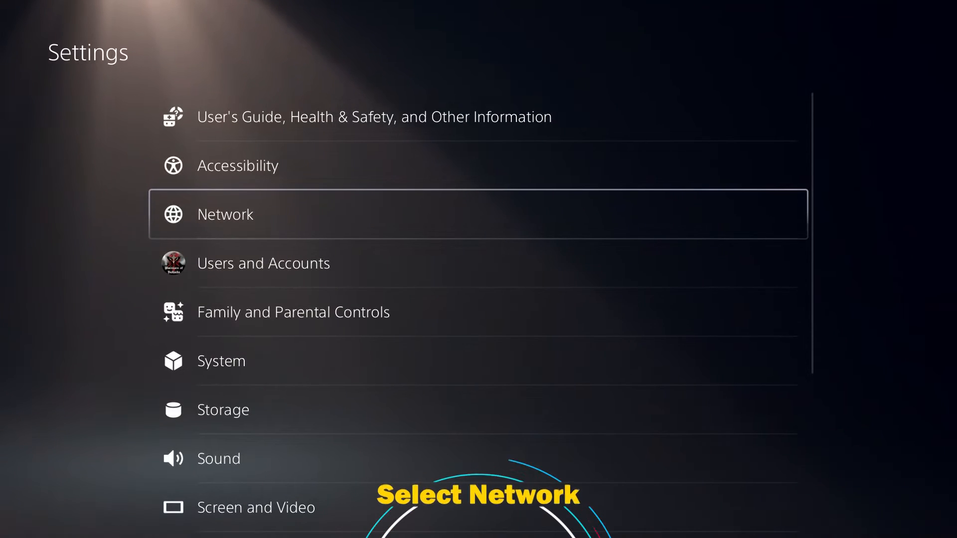
key(Return)
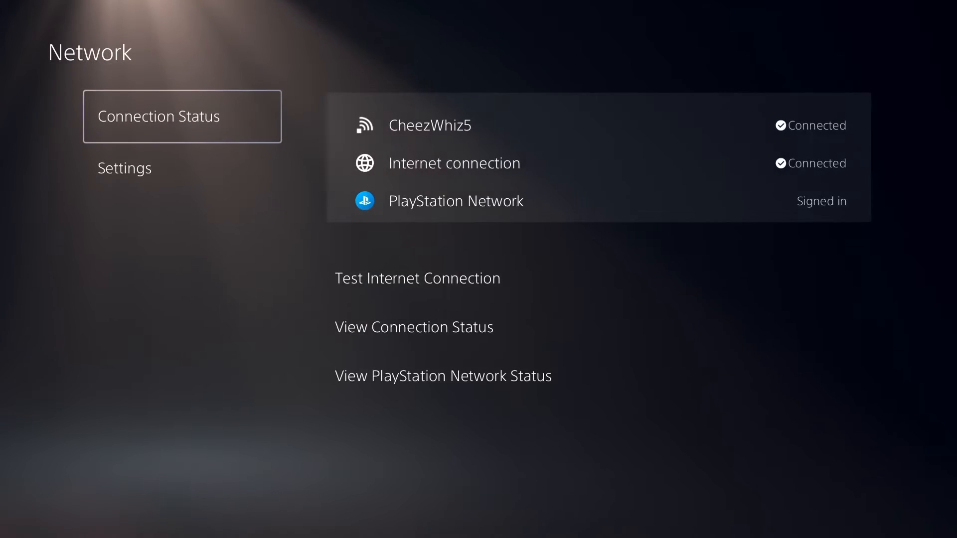
Enter Set Up Internet Connection, showing the registered networks list
key(Down)
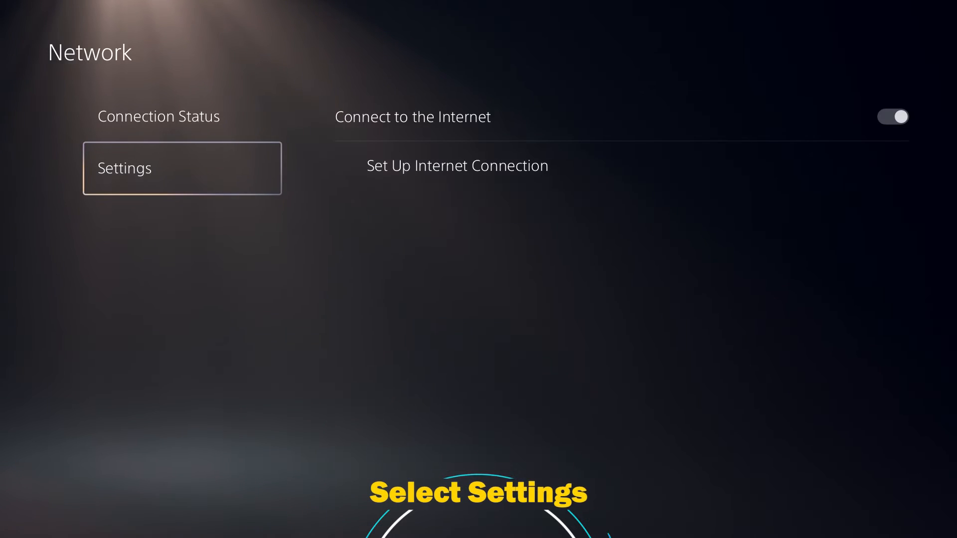
key(Right)
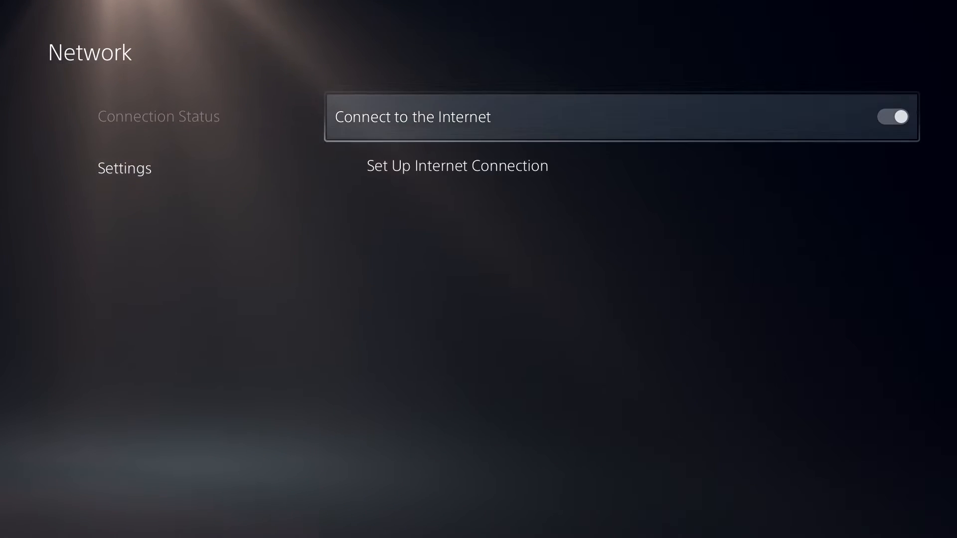
key(Down)
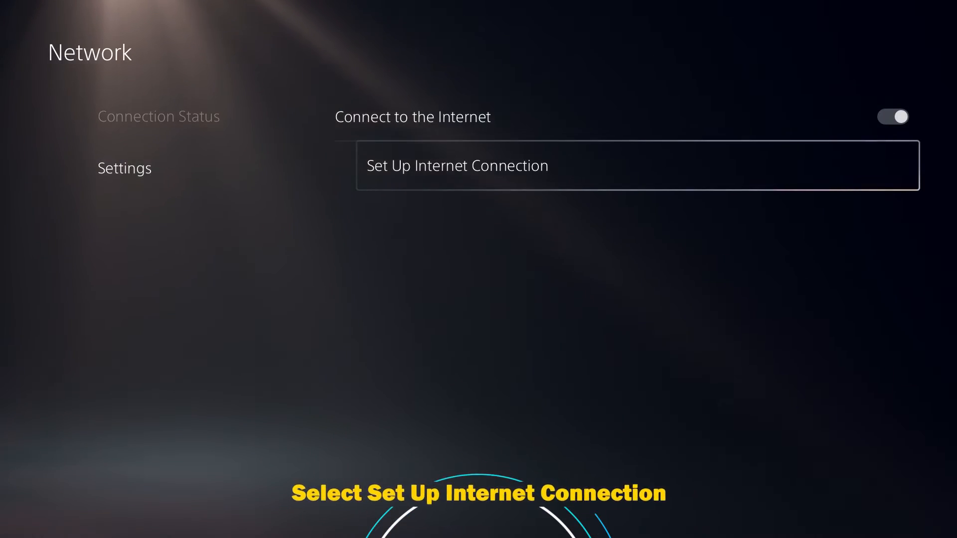
key(Return)
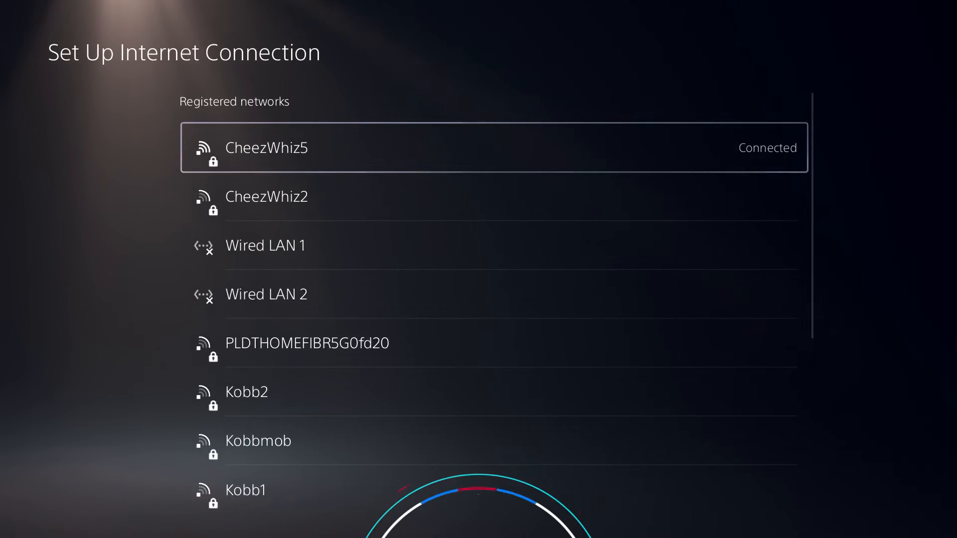
Choose Set Up Manually, Use Wi-Fi and Enter Manually to reach the manual Wi-Fi form
key(Down)
key(Down)
key(Down)
key(Down)
key(Down)
key(Down)
key(Down)
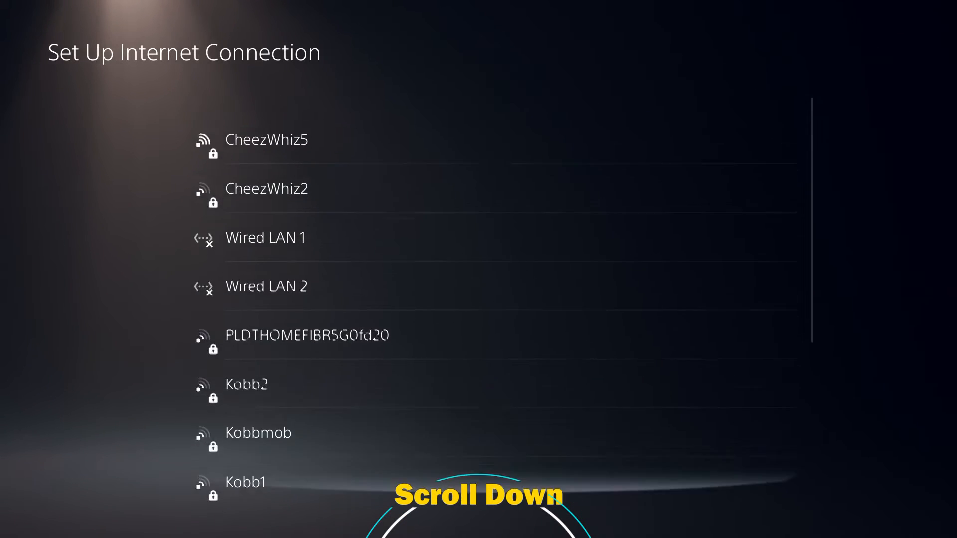
key(Down)
key(Down)
key(Down)
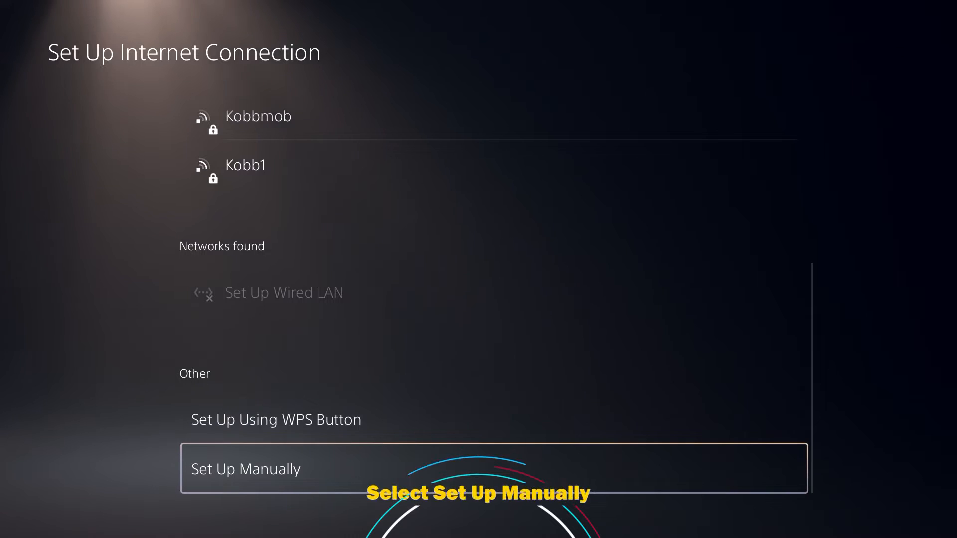
key(Return)
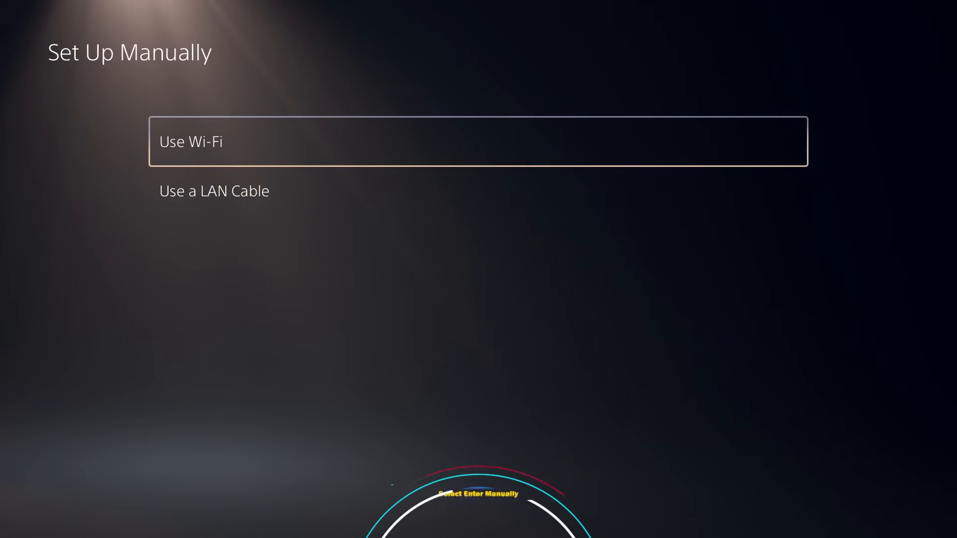
key(Return)
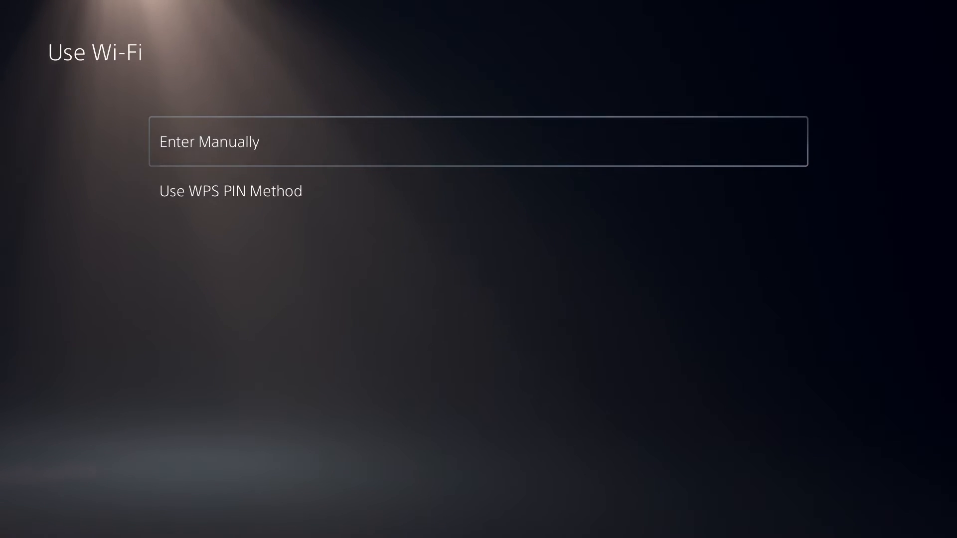
key(Return)
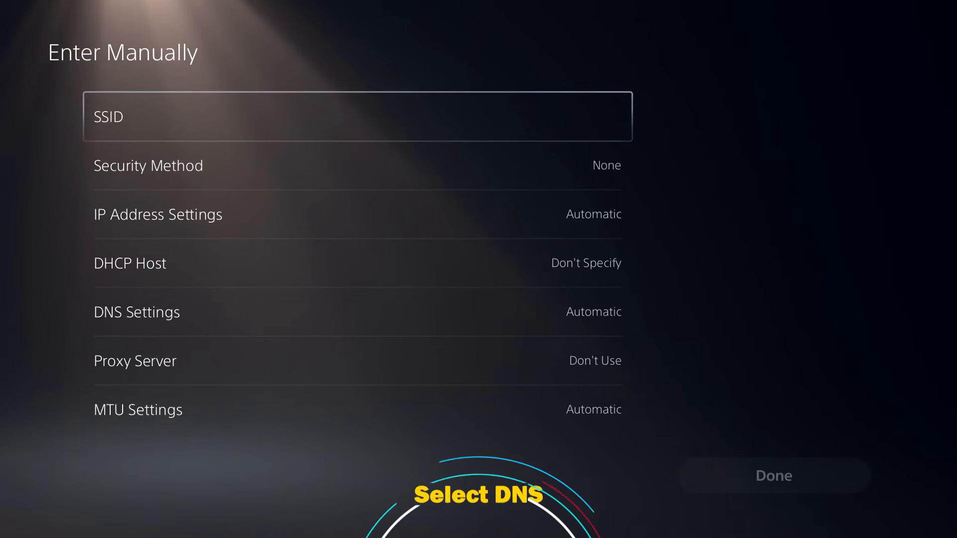
Switch DNS Settings from Automatic to Manual
key(Down)
key(Down)
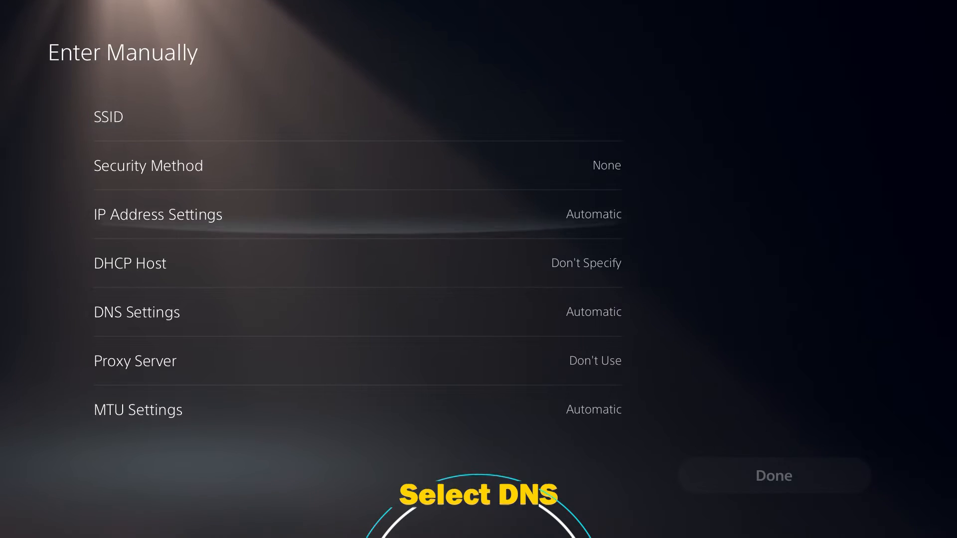
key(Down)
key(Down)
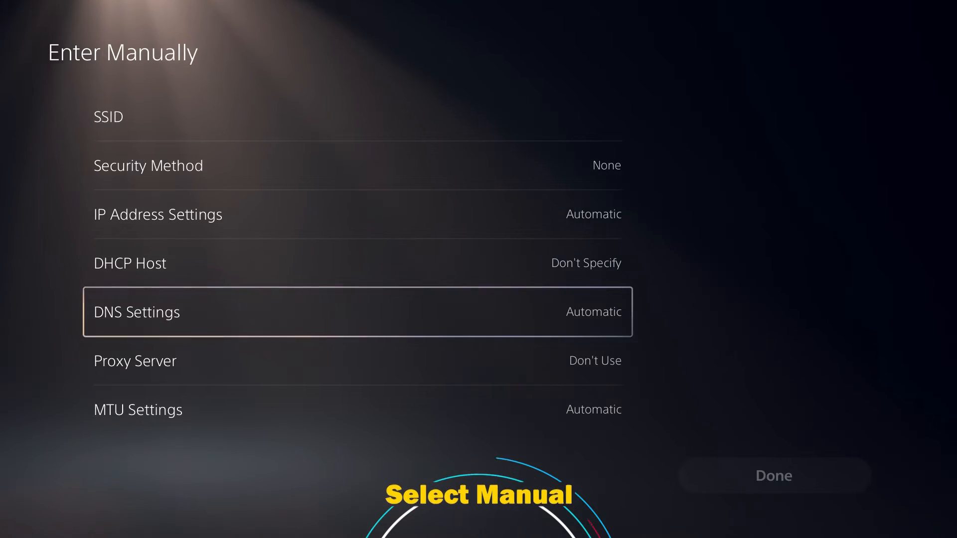
key(Return)
key(Down)
key(Return)
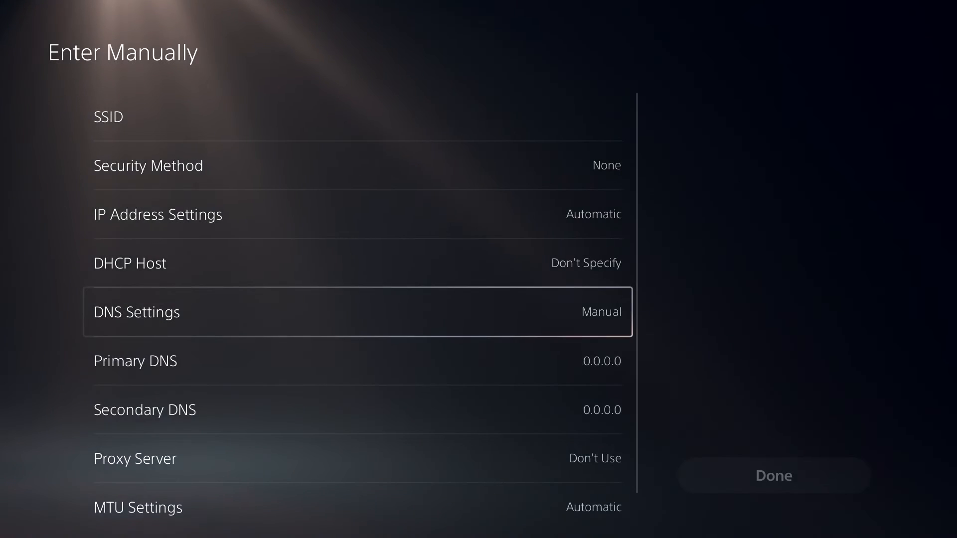
Enter 8.8.8.8 as the Primary DNS with the keypad
key(Down)
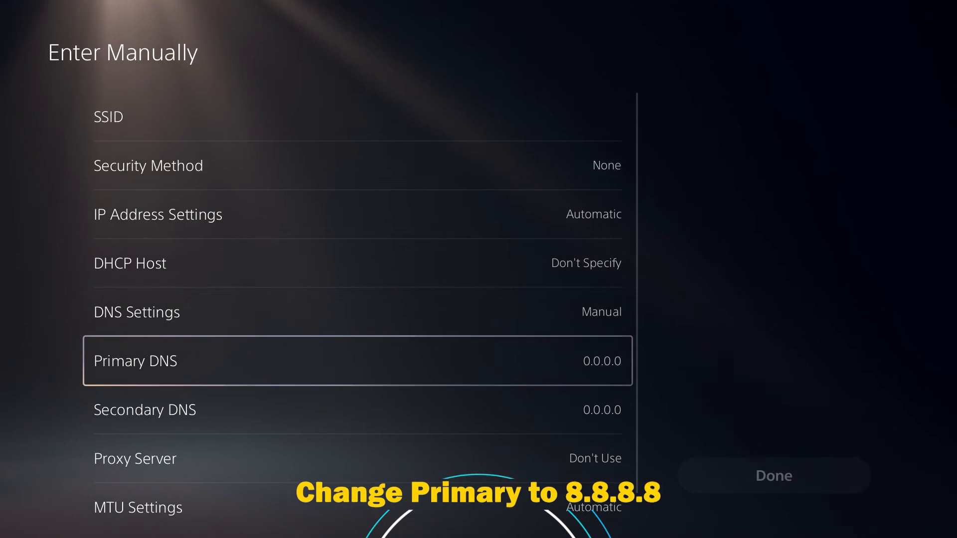
key(Return)
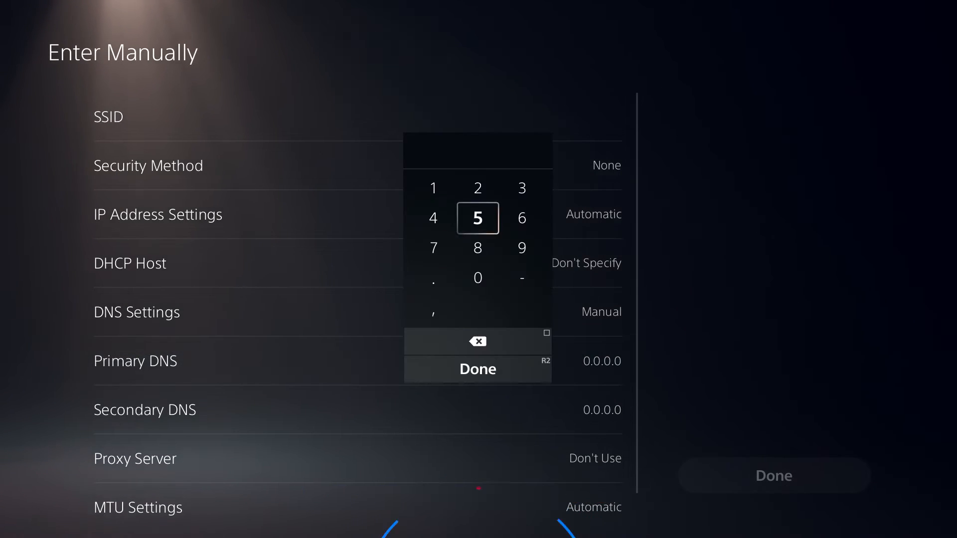
key(Down)
key(Return)
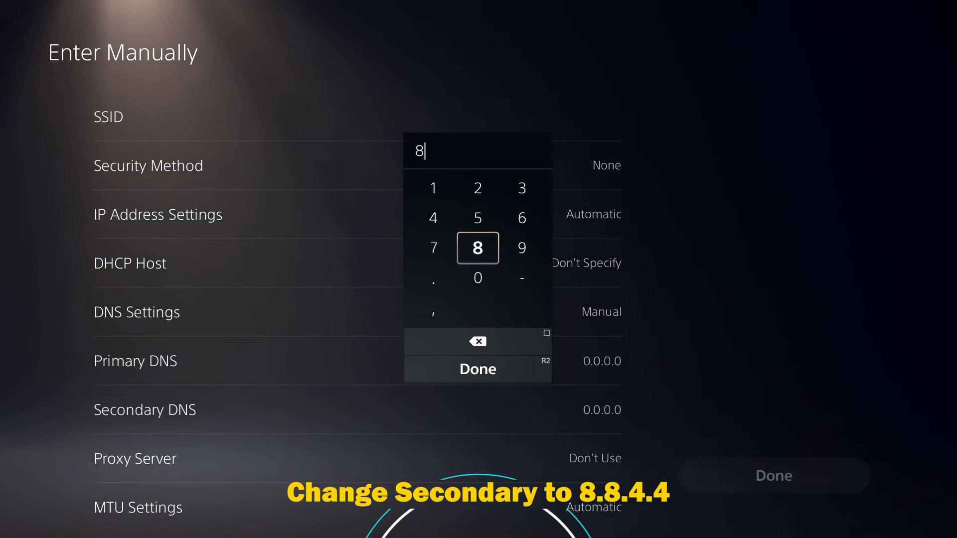
key(Up)
key(Right)
key(Return)
key(Down)
key(Left)
key(Return)
key(Up)
key(Right)
key(Return)
key(Return)
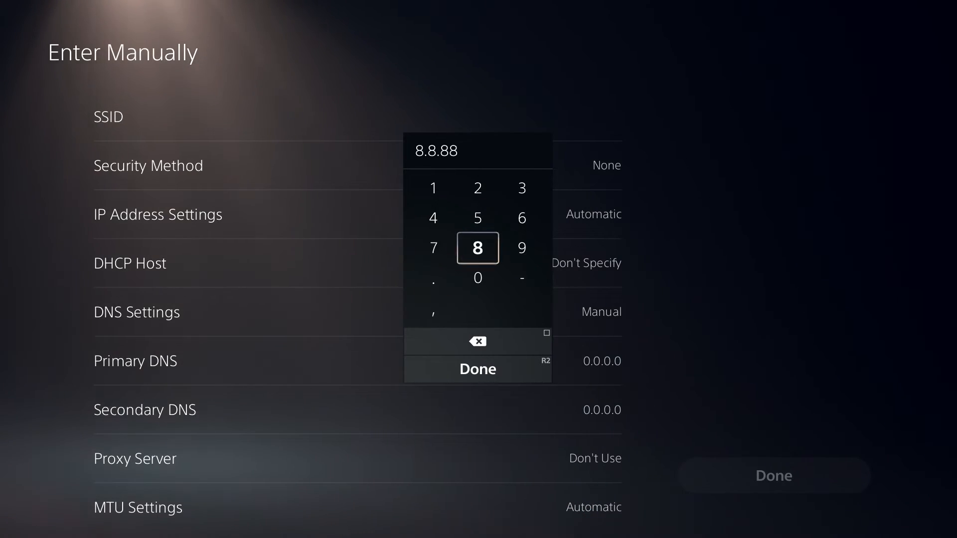
key(Return)
Enter 8.8.4.4 as the Secondary DNS with the keypad
key(Down)
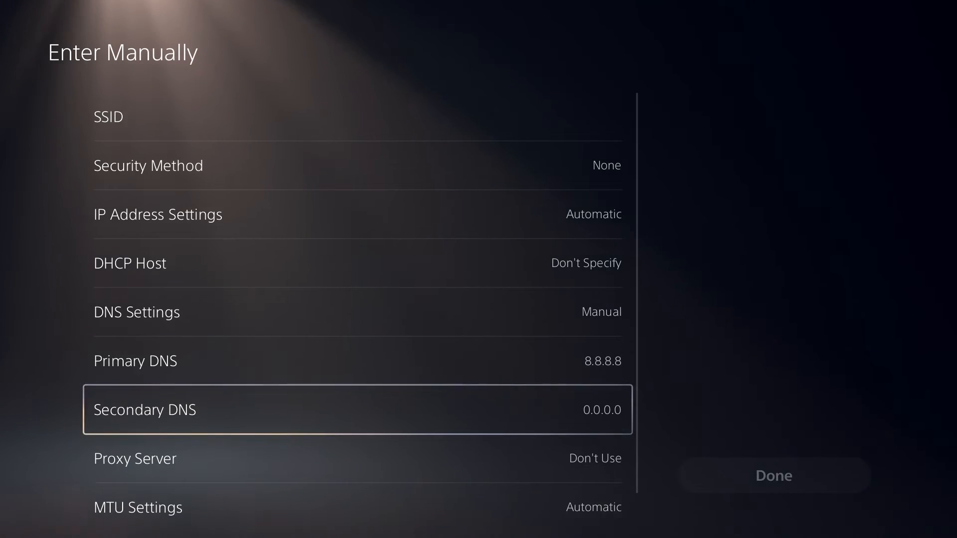
key(Down)
key(Down)
key(Up)
key(Return)
key(Down)
key(Return)
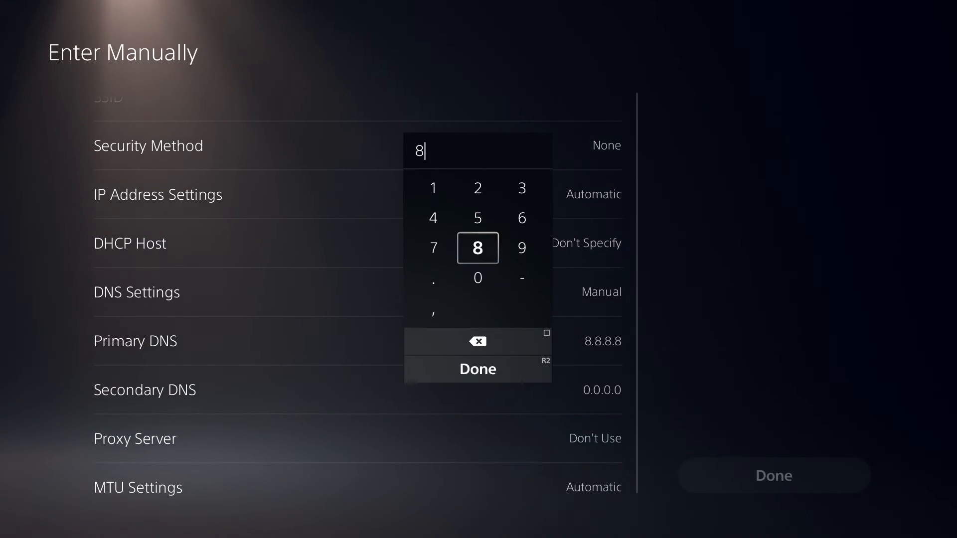
key(Down)
key(Left)
key(Return)
key(Up)
key(Right)
key(Return)
key(Down)
key(Left)
key(Return)
key(Up)
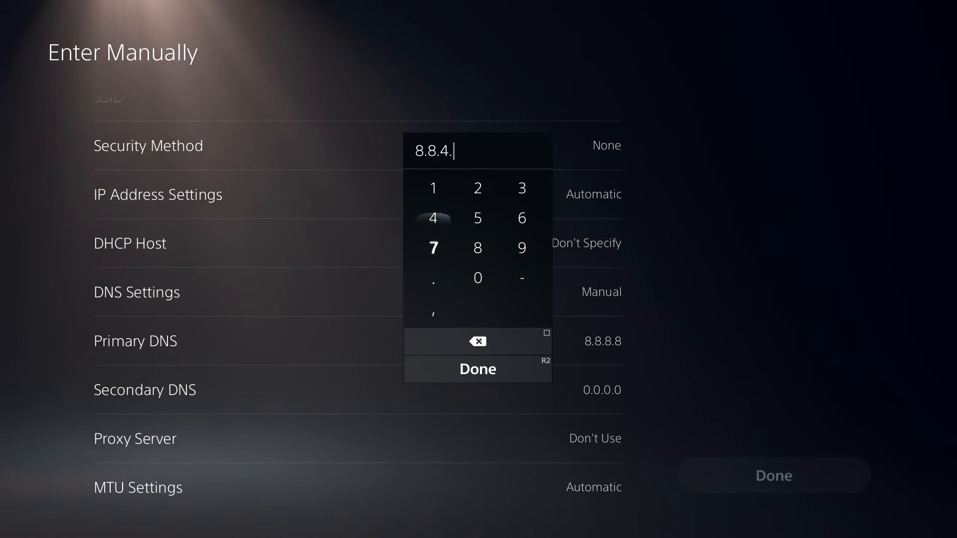
key(Up)
key(Return)
key(Return)
key(Down)
key(Down)
key(Down)
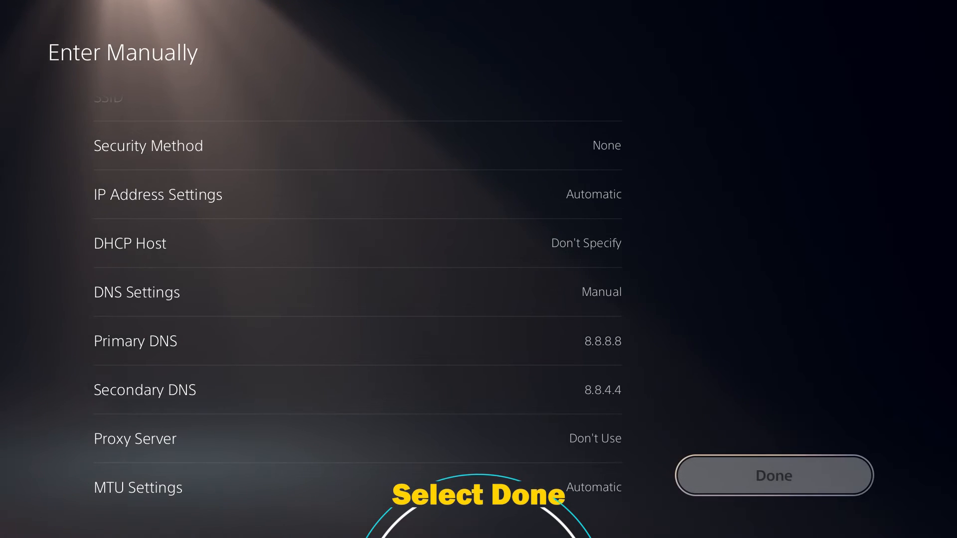